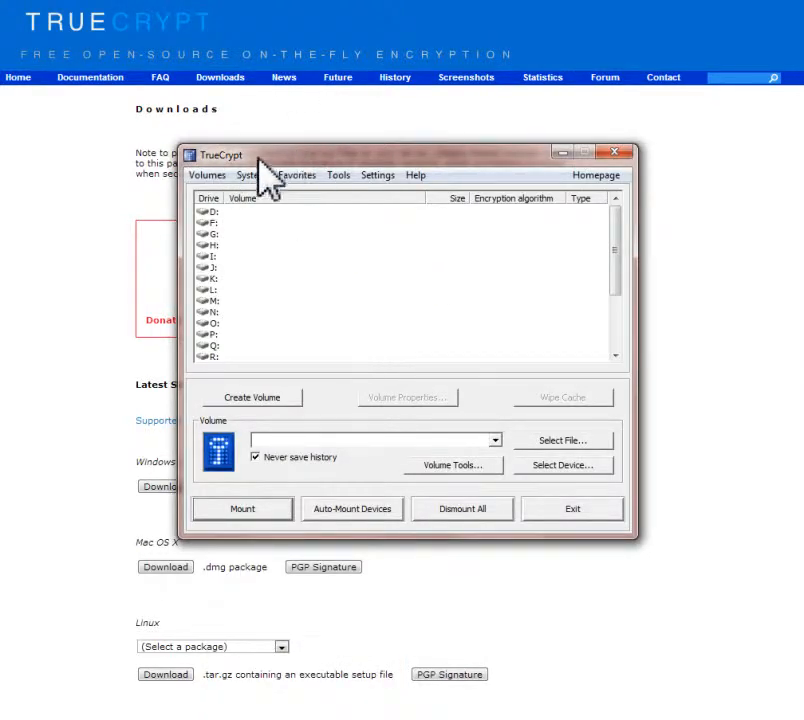
# Step: Start creating a new volume as an encrypted file container of the standard TrueCrypt volume type
pyautogui.moveTo(308, 157); pyautogui.dragTo(300, 156)
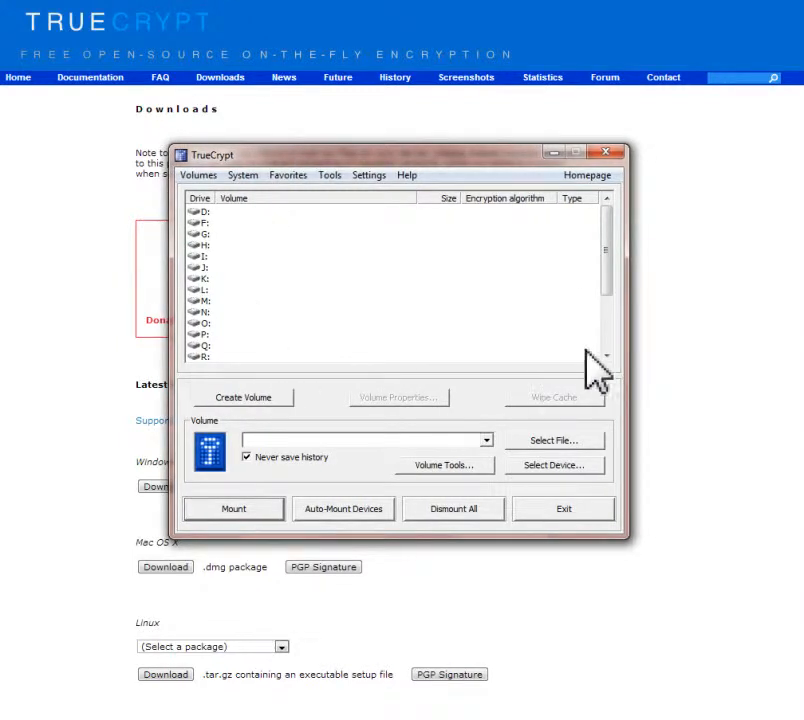
pyautogui.moveTo(605, 263)
pyautogui.mouseDown()
pyautogui.moveTo(608, 287)
pyautogui.moveTo(609, 252)
pyautogui.mouseUp()
pyautogui.click(234, 399)
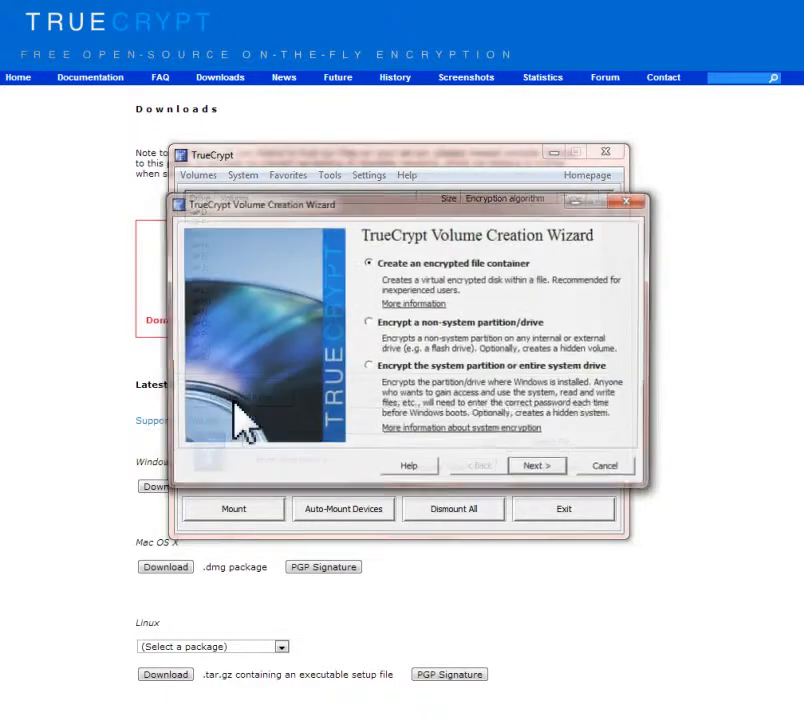
pyautogui.moveTo(409, 210); pyautogui.dragTo(369, 194)
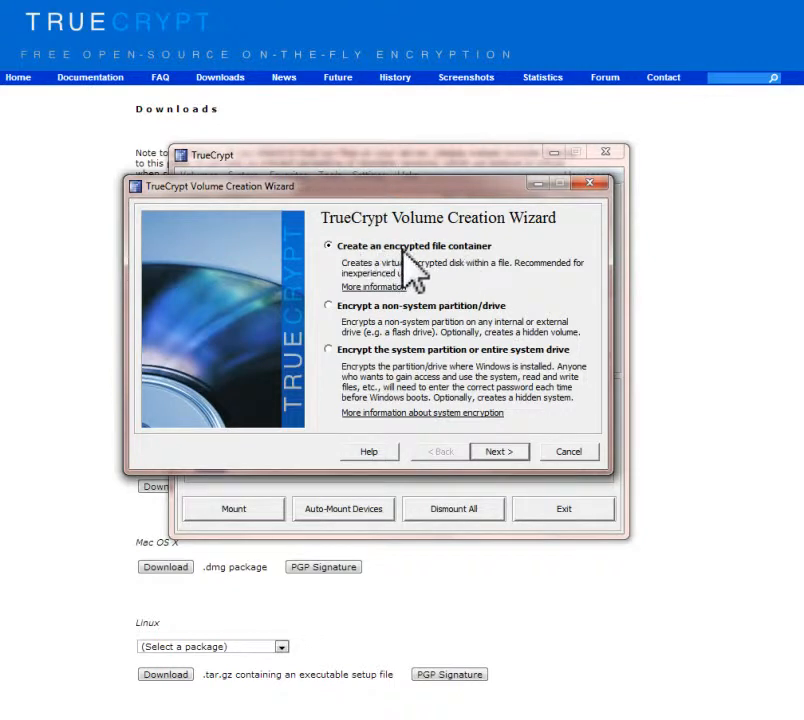
pyautogui.click(499, 452)
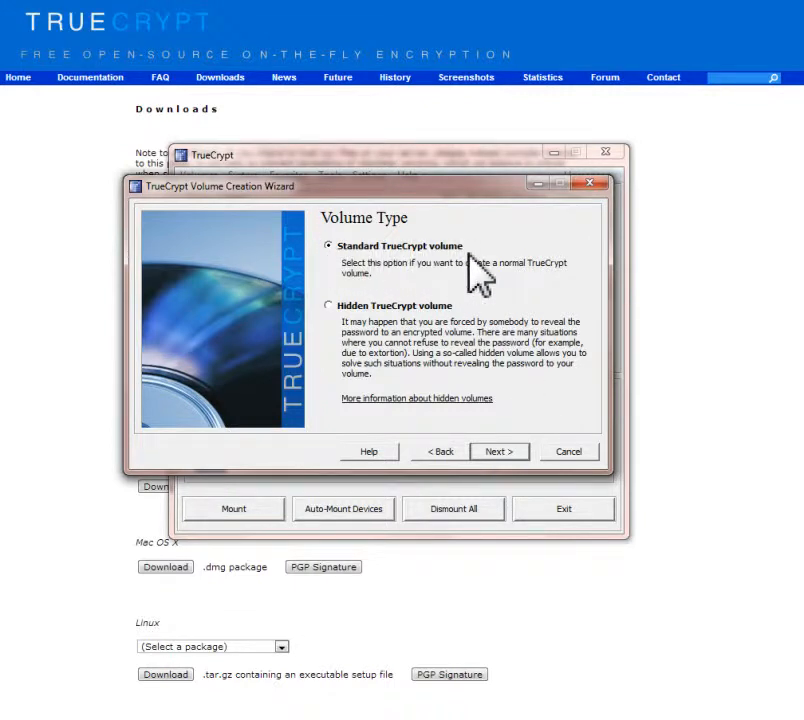
pyautogui.click(500, 453)
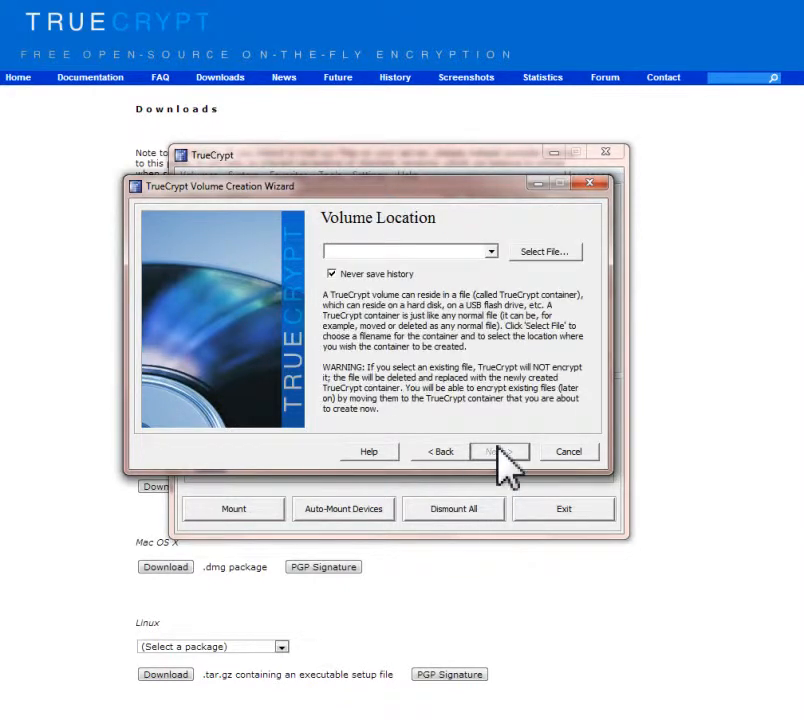
# Step: Set the volume location to a new file named Container in the Documents library and continue to the encryption options
pyautogui.click(548, 256)
pyautogui.moveTo(542, 224); pyautogui.dragTo(424, 144)
pyautogui.moveTo(767, 290)
pyautogui.mouseDown()
pyautogui.moveTo(772, 325)
pyautogui.moveTo(772, 293)
pyautogui.moveTo(777, 306)
pyautogui.mouseUp()
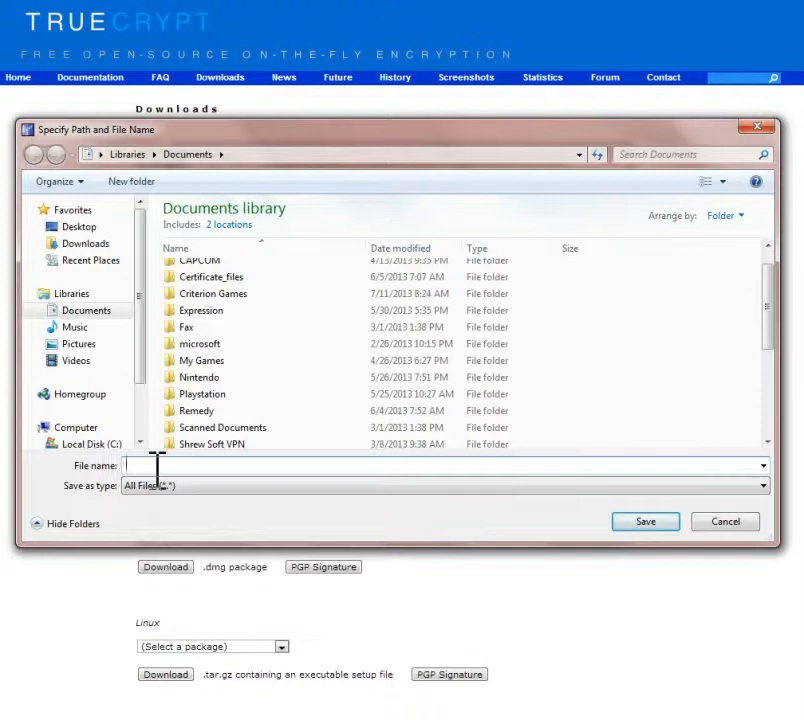
pyautogui.write('Container')
pyautogui.click(656, 524)
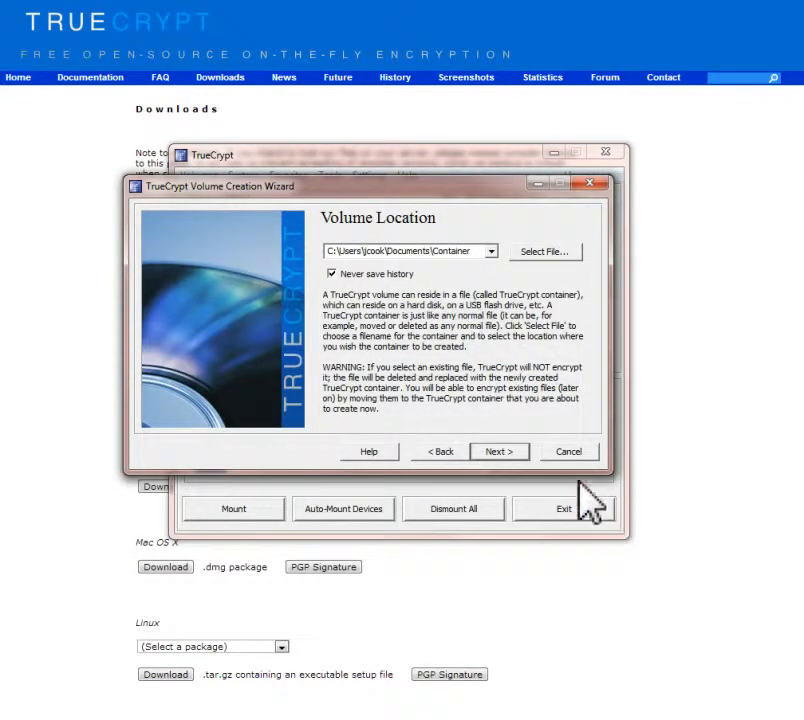
pyautogui.click(499, 453)
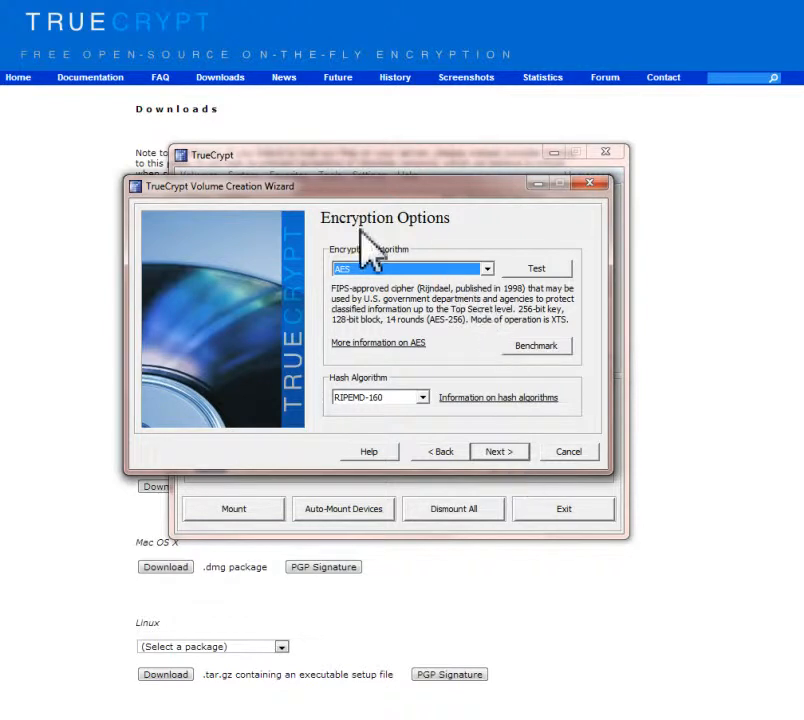
# Step: Choose AES as the encryption algorithm and RIPEMD-160 as the hash algorithm, and continue to the volume size
pyautogui.click(487, 269)
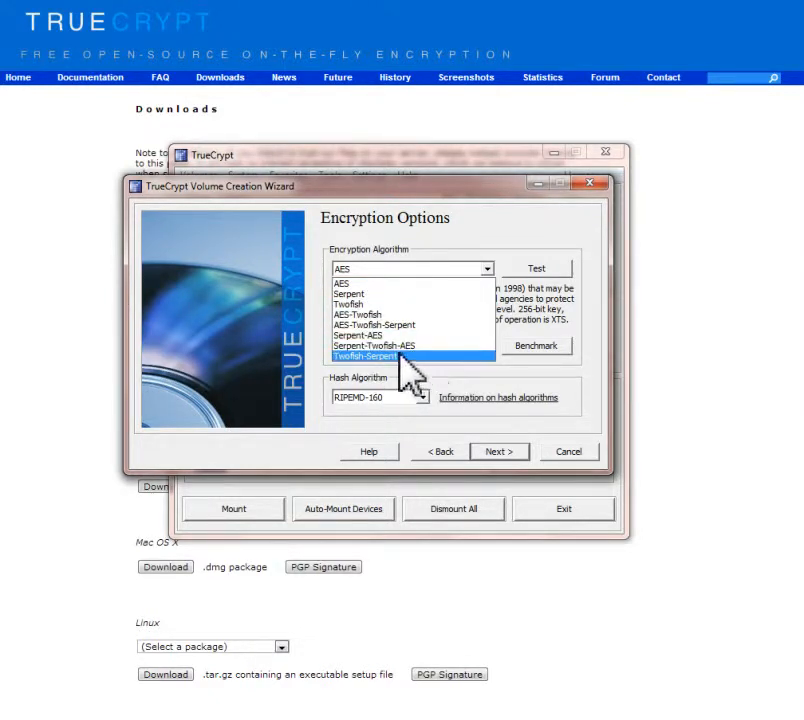
pyautogui.click(343, 285)
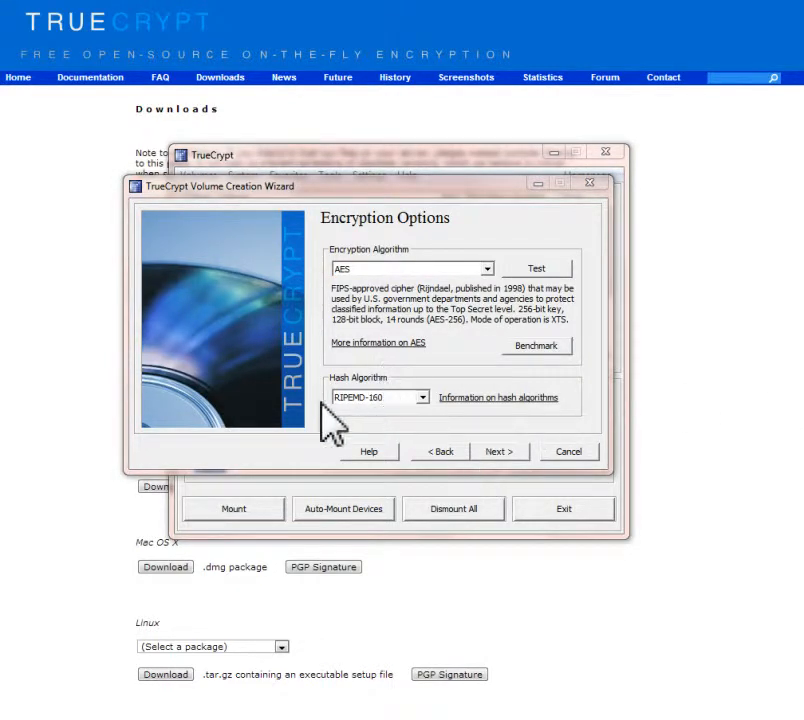
pyautogui.click(423, 399)
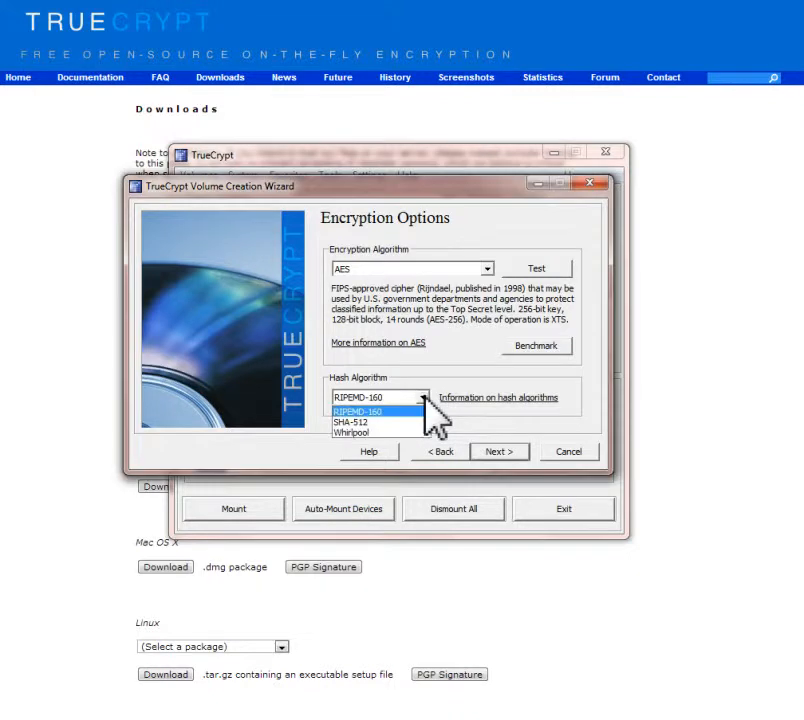
pyautogui.click(386, 412)
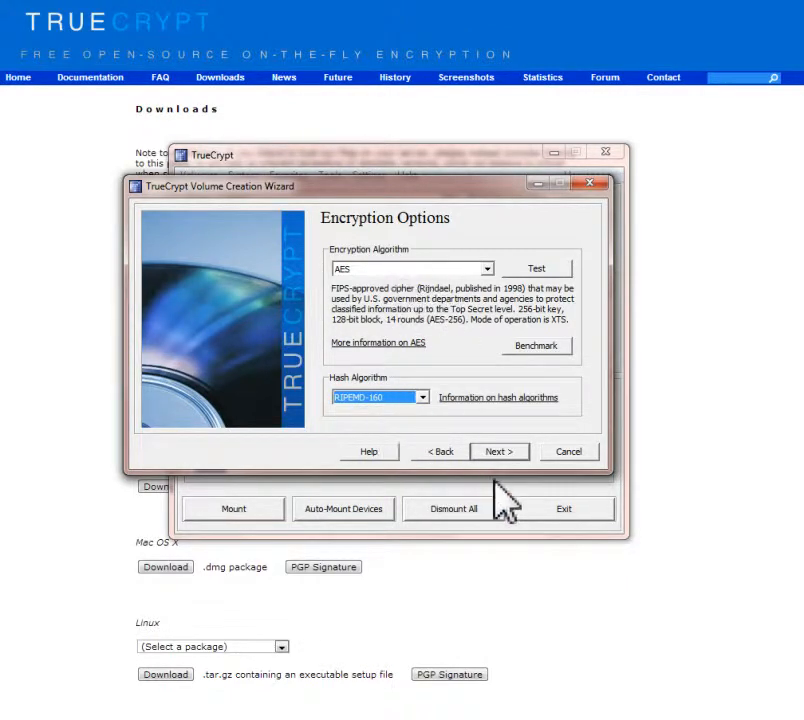
pyautogui.click(497, 452)
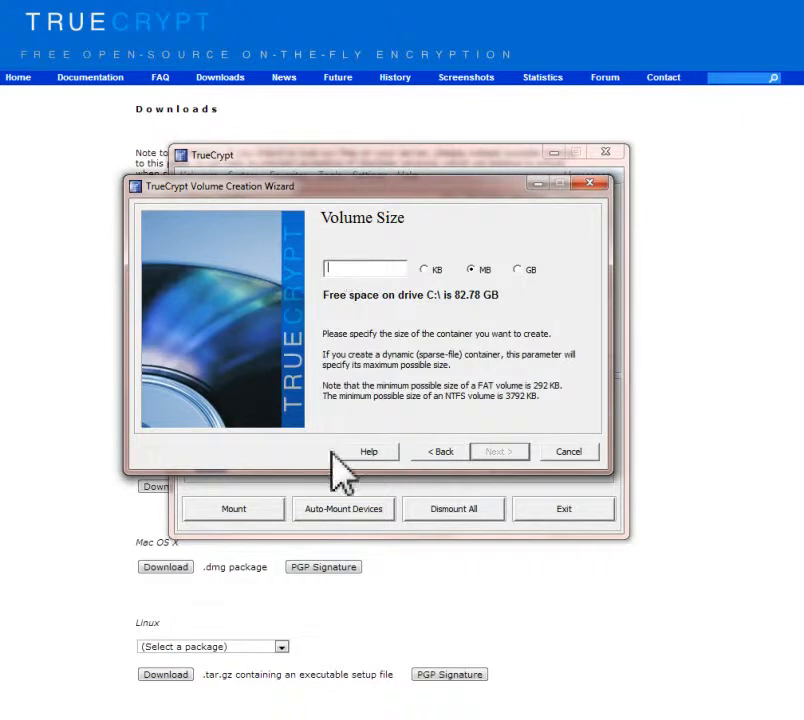
# Step: Set the volume size to 2 GB, enter and confirm the volume password, and accept using a short password
pyautogui.click(517, 269)
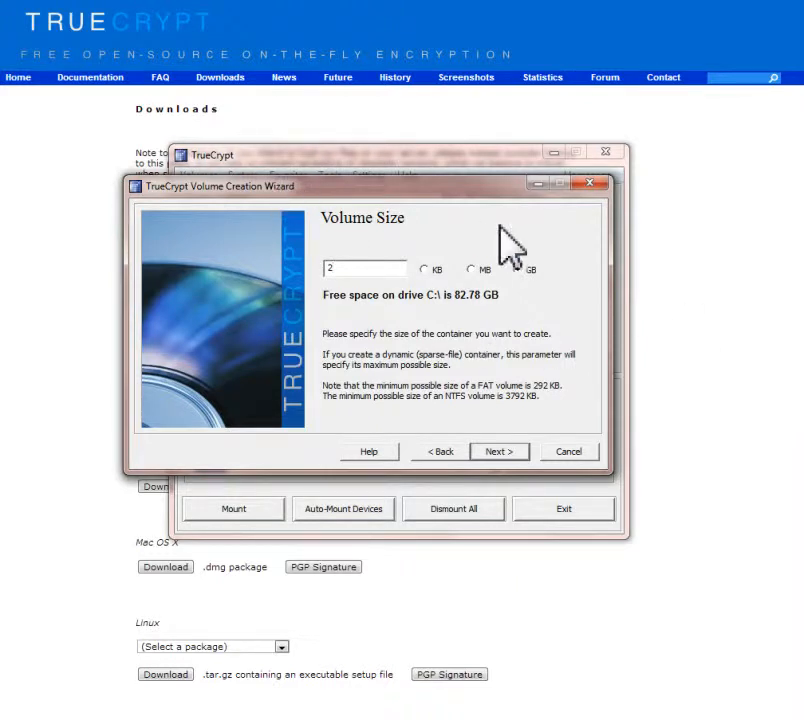
pyautogui.click(502, 451)
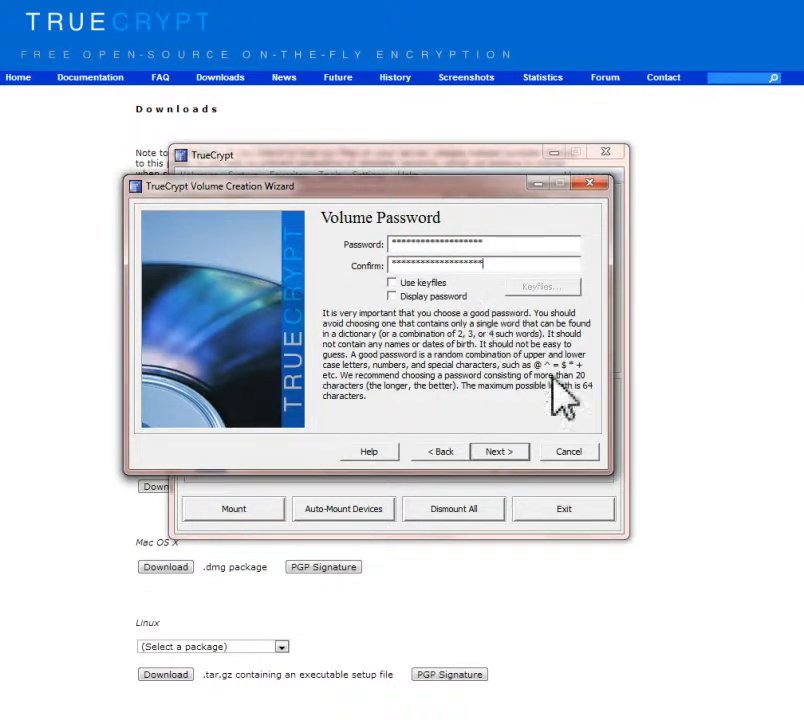
pyautogui.click(500, 455)
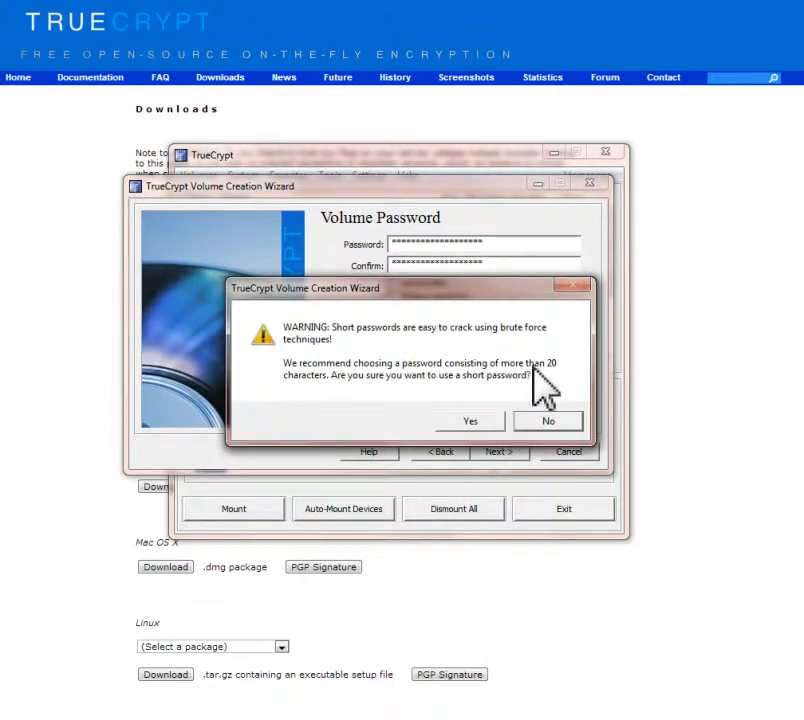
pyautogui.click(470, 421)
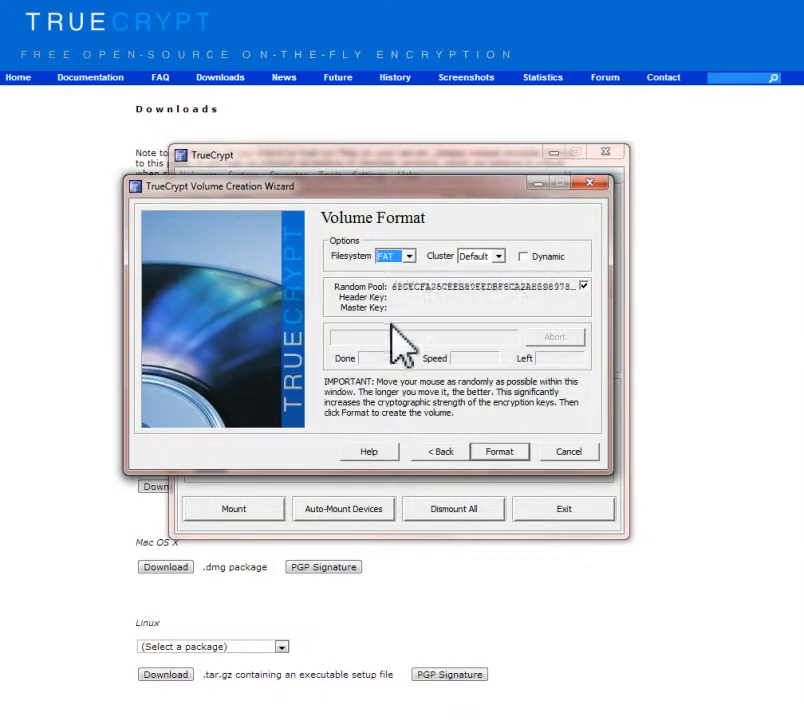
# Step: Format the volume with the FAT filesystem and default cluster size, and exit the volume creation wizard
pyautogui.click(497, 455)
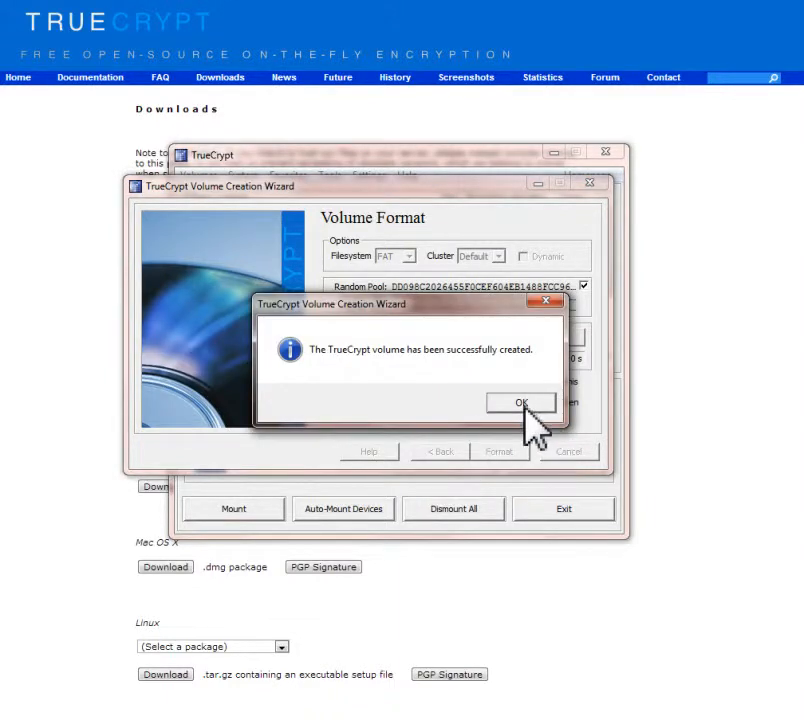
pyautogui.click(523, 402)
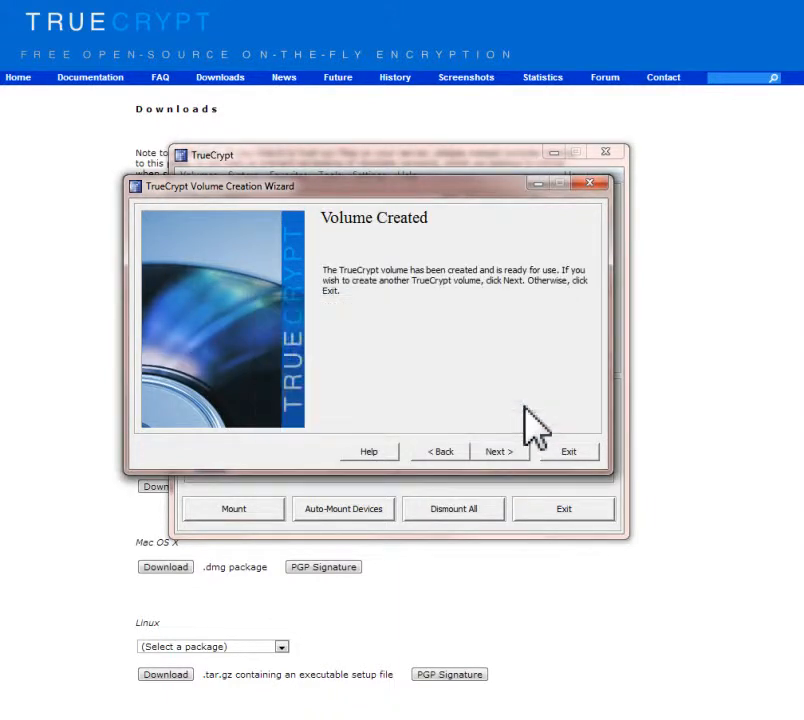
pyautogui.click(568, 451)
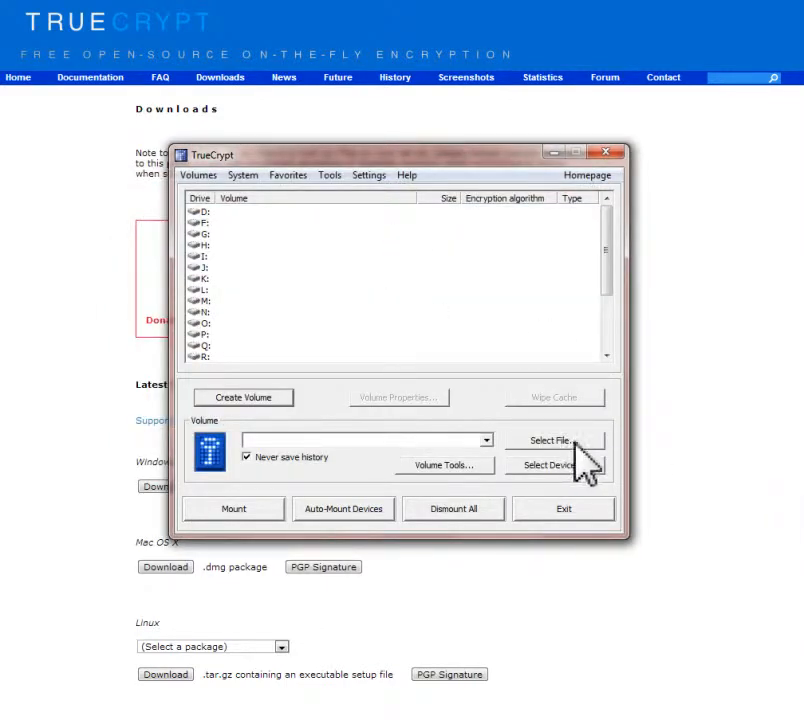
# Step: Examine the available drive letters and compare them with the drives listed under Computer in Windows Explorer
pyautogui.click(210, 213)
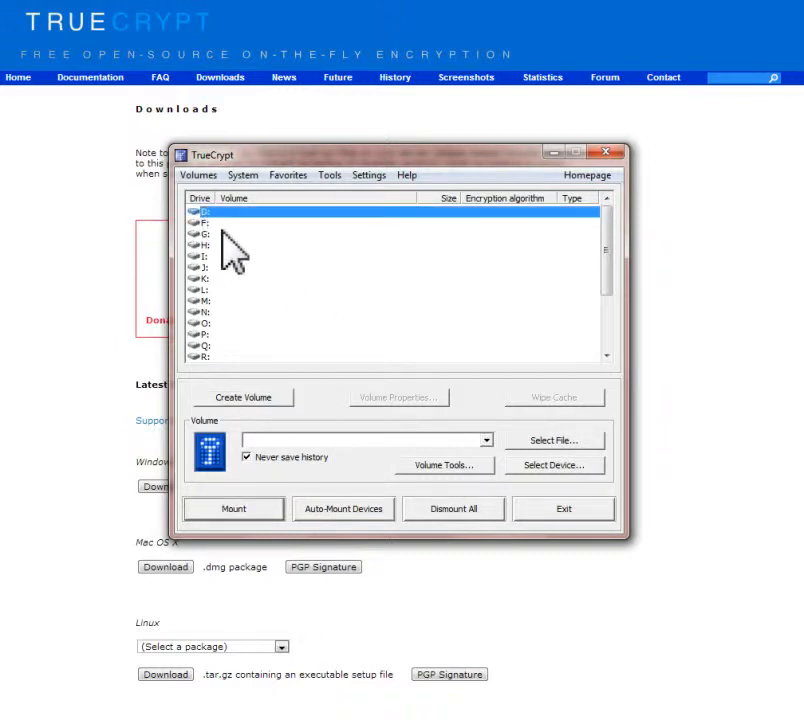
pyautogui.moveTo(605, 252); pyautogui.dragTo(606, 222)
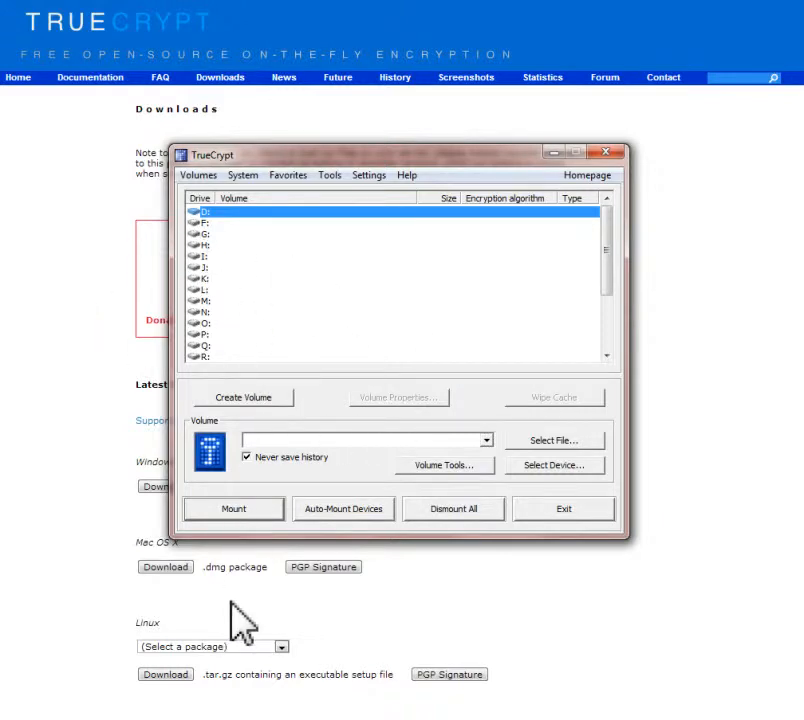
pyautogui.click(90, 718)
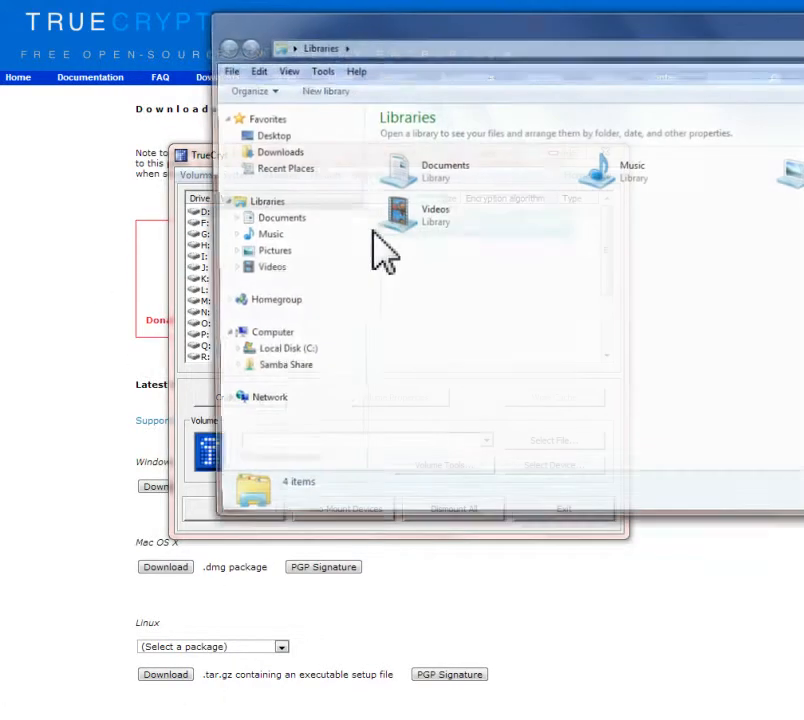
pyautogui.moveTo(516, 22); pyautogui.dragTo(331, 28)
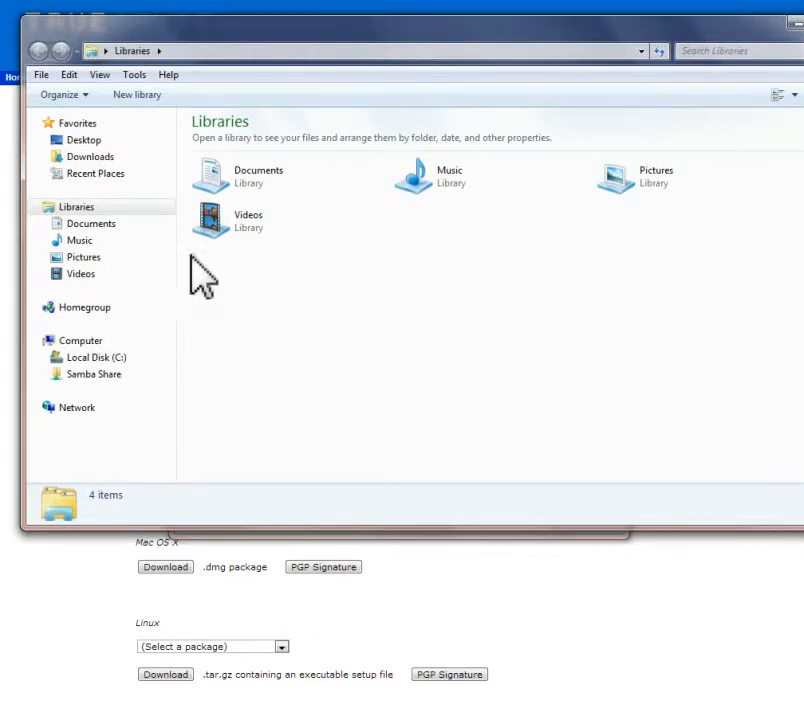
pyautogui.click(82, 340)
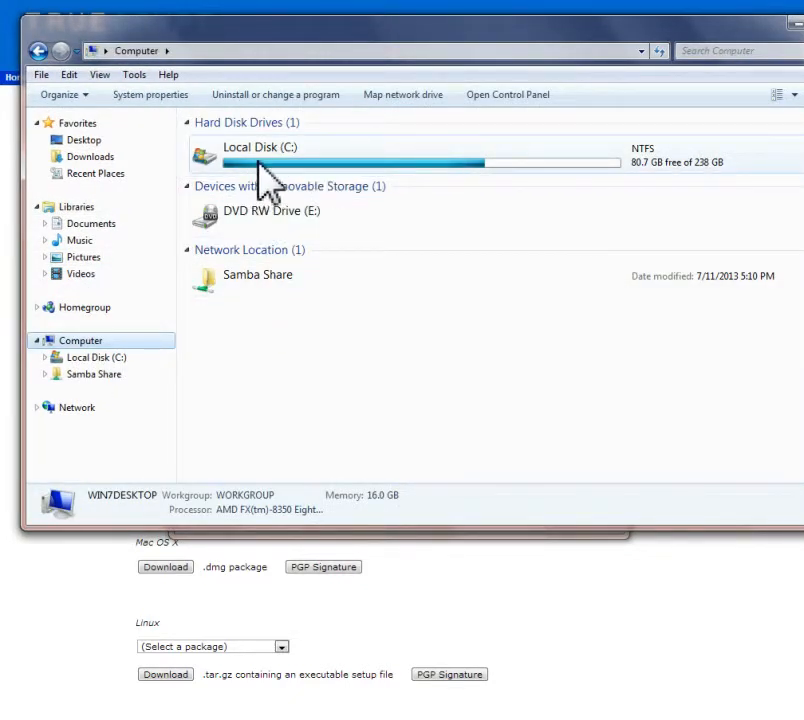
pyautogui.moveTo(803, 50); pyautogui.dragTo(774, 50)
pyautogui.click(699, 25)
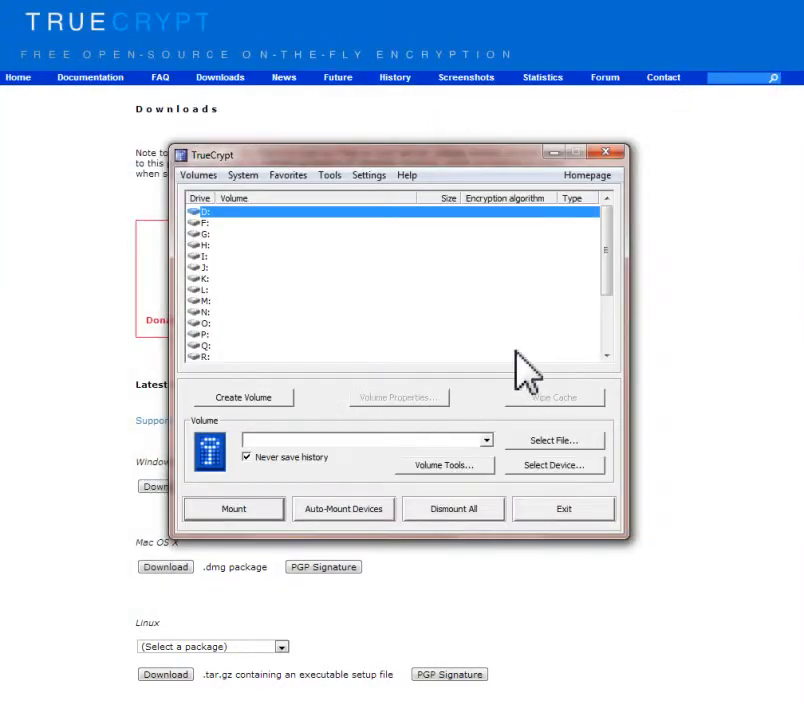
# Step: Select the Container file from the Documents library as the volume to mount
pyautogui.click(540, 440)
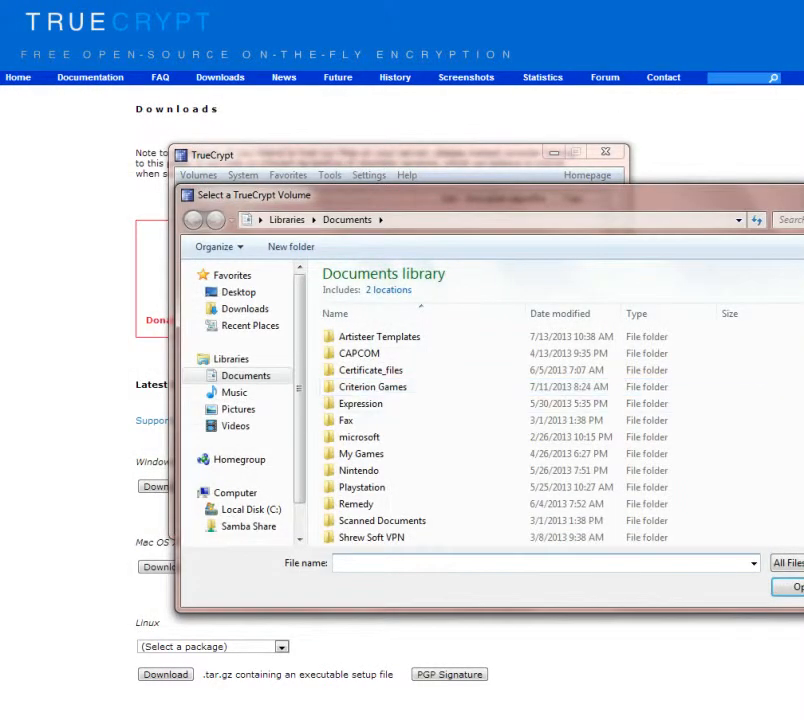
pyautogui.scroll(-3, 538, 494)
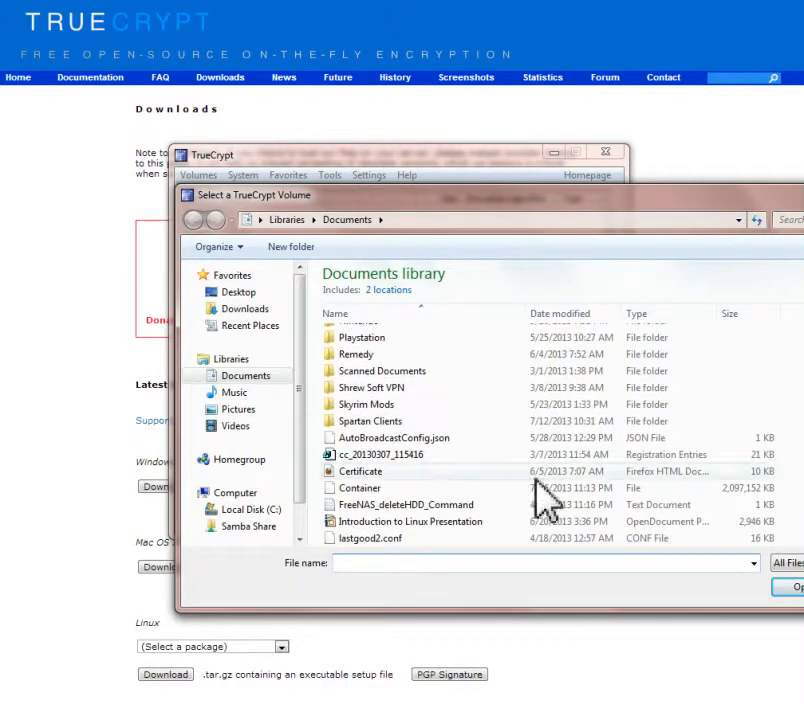
pyautogui.click(352, 490)
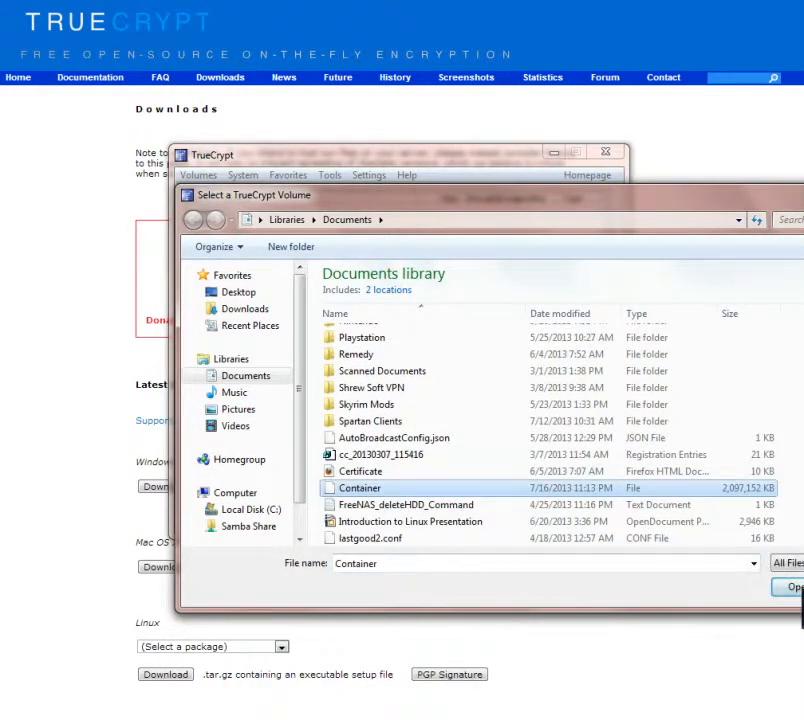
pyautogui.click(796, 588)
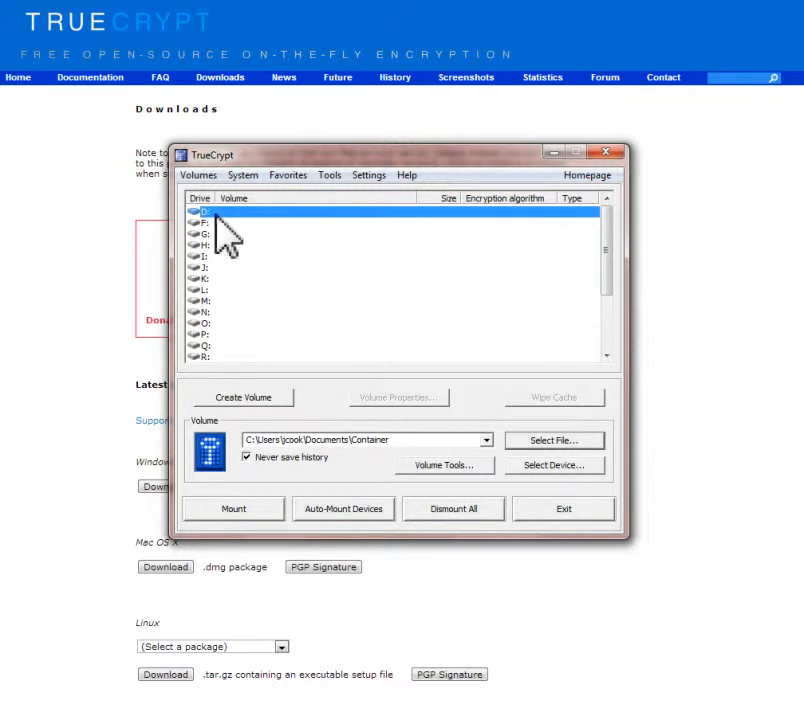
pyautogui.moveTo(205, 234); pyautogui.dragTo(208, 321)
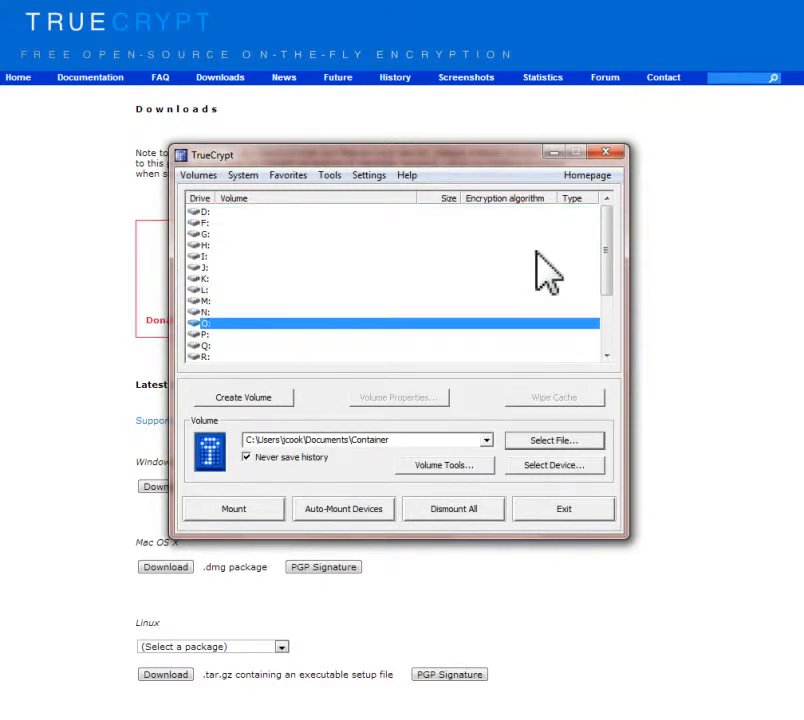
pyautogui.moveTo(608, 268); pyautogui.dragTo(607, 345)
pyautogui.click(239, 335)
pyautogui.click(244, 257)
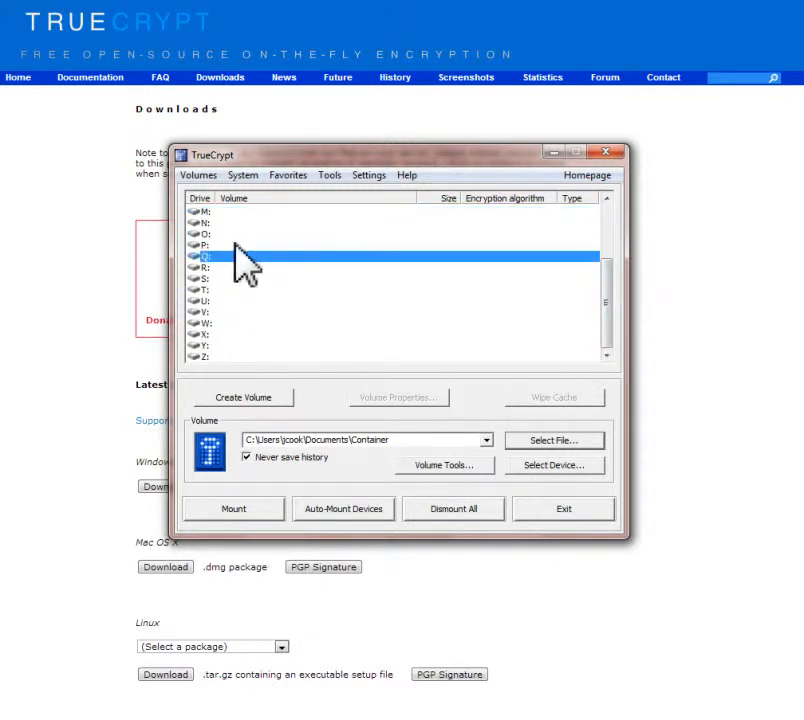
pyautogui.moveTo(603, 291); pyautogui.dragTo(605, 230)
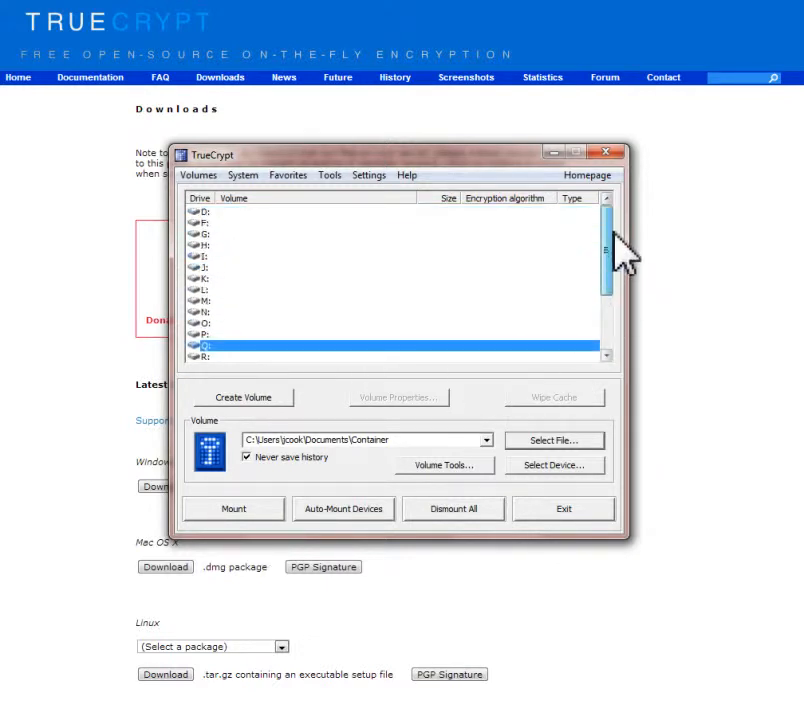
# Step: Mount the selected Container file as drive D:, entering the volume password
pyautogui.click(209, 214)
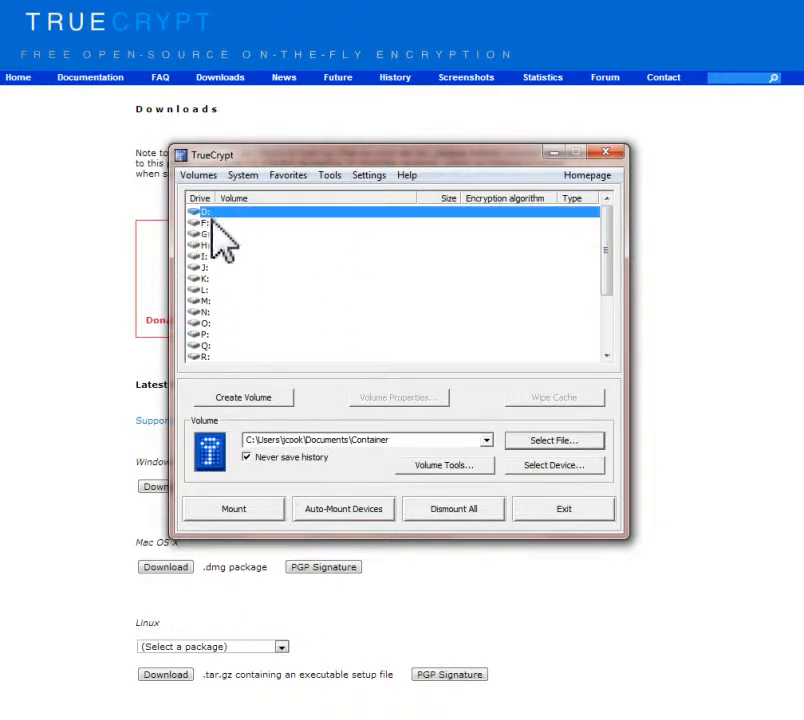
pyautogui.click(238, 510)
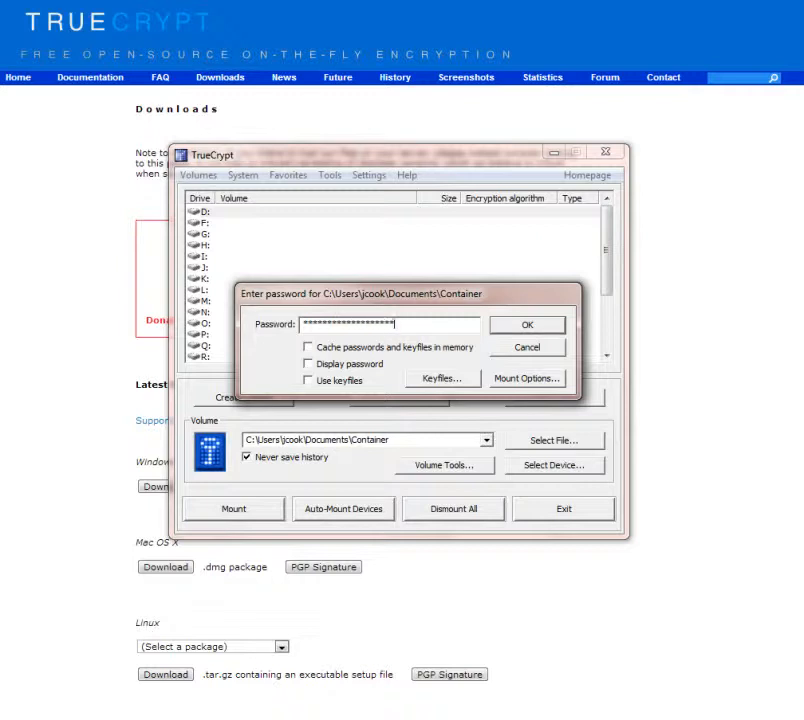
pyautogui.click(530, 326)
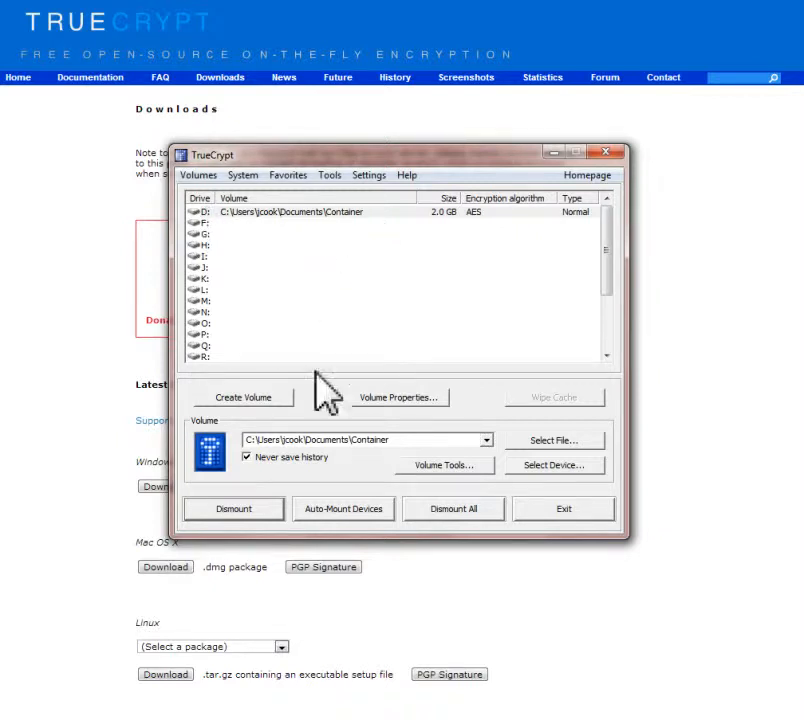
# Step: Switch to Windows Explorer, open the mounted drive D: and create a folder named Folder1 there
pyautogui.press('super+e')
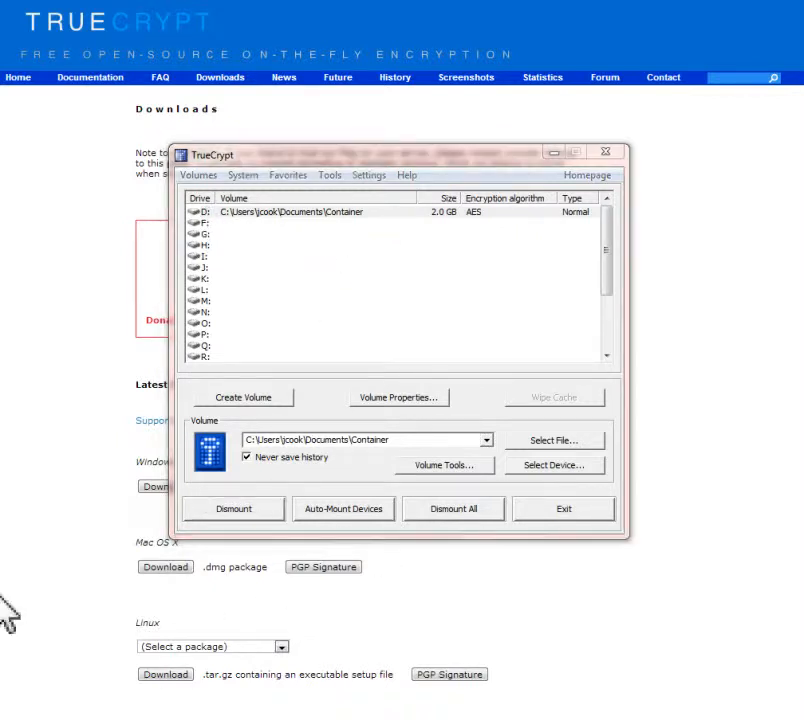
pyautogui.click(255, 199)
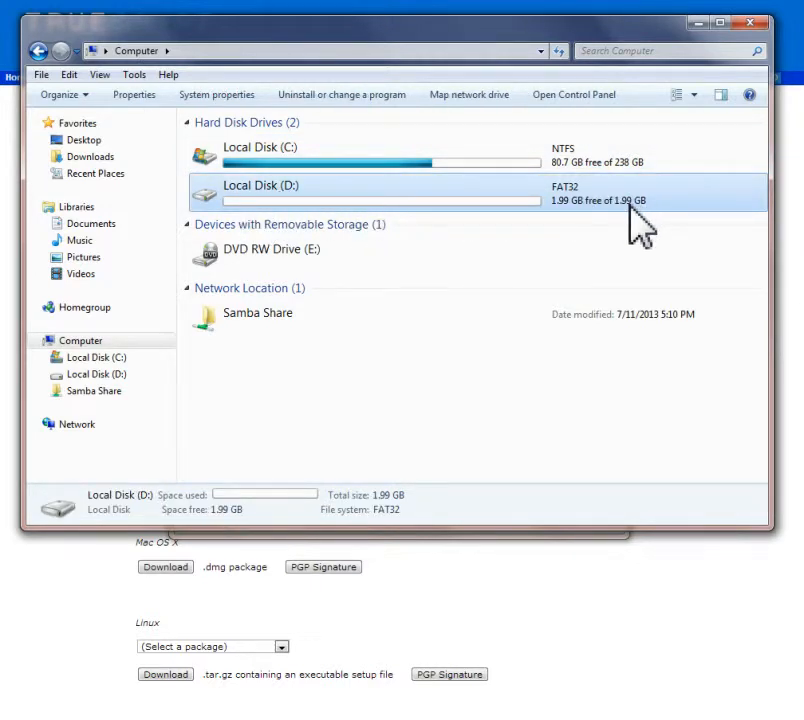
pyautogui.doubleClick(268, 205)
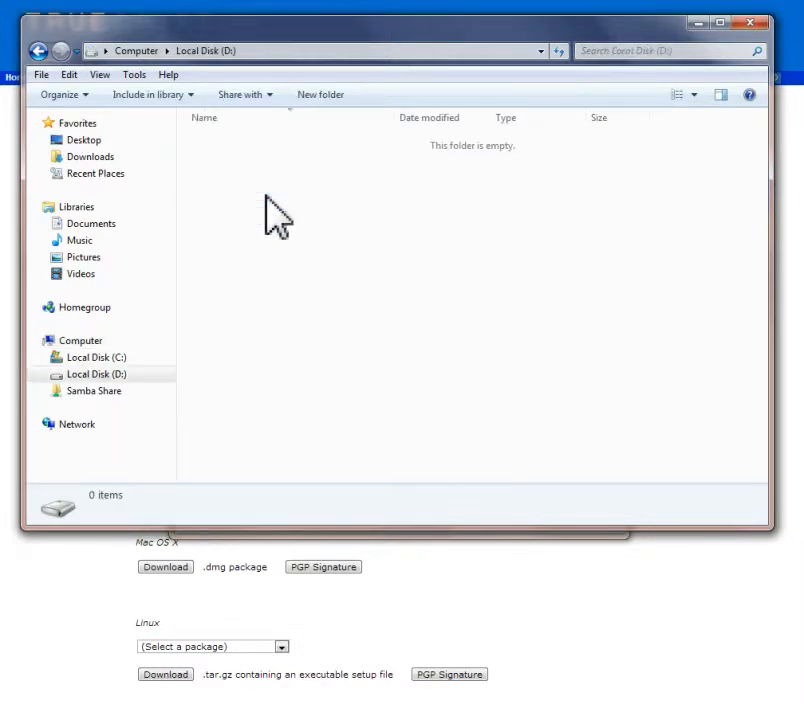
pyautogui.click(325, 98)
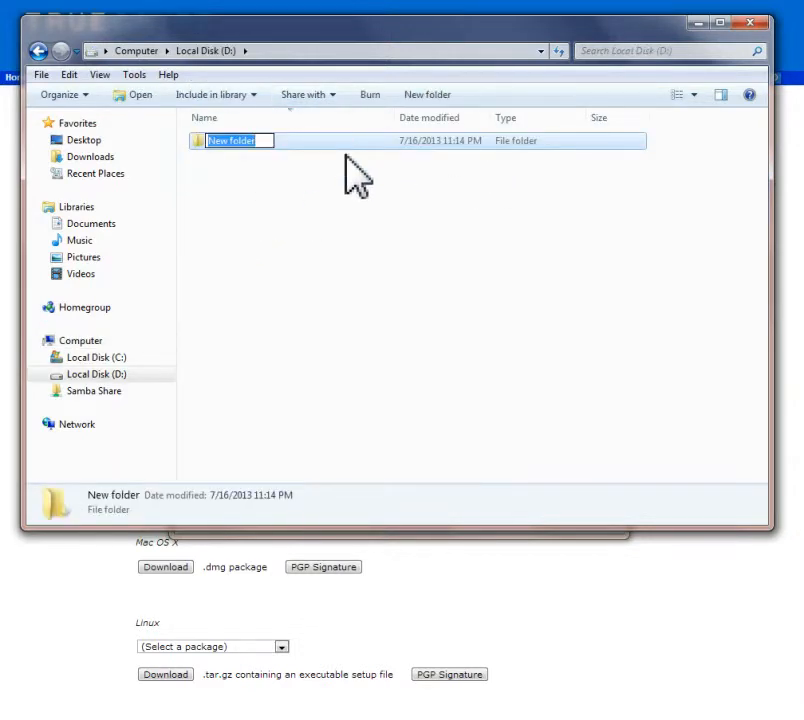
pyautogui.write('Folder1')
pyautogui.press('Return')
# Step: Create a new bitmap image and a new text document on drive D:, keeping their default names
pyautogui.rightClick(374, 265)
pyautogui.moveTo(443, 479)
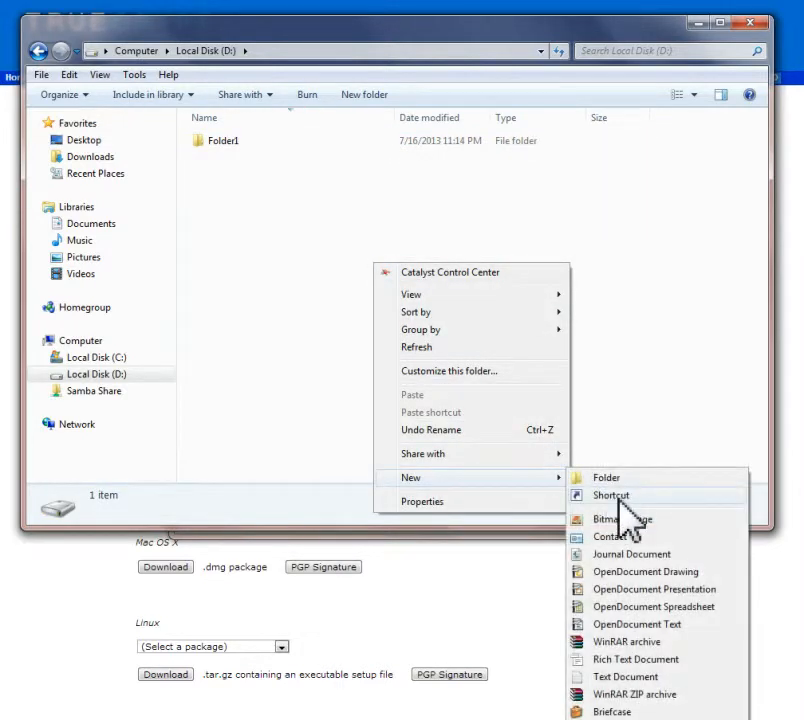
pyautogui.click(616, 522)
pyautogui.click(411, 269)
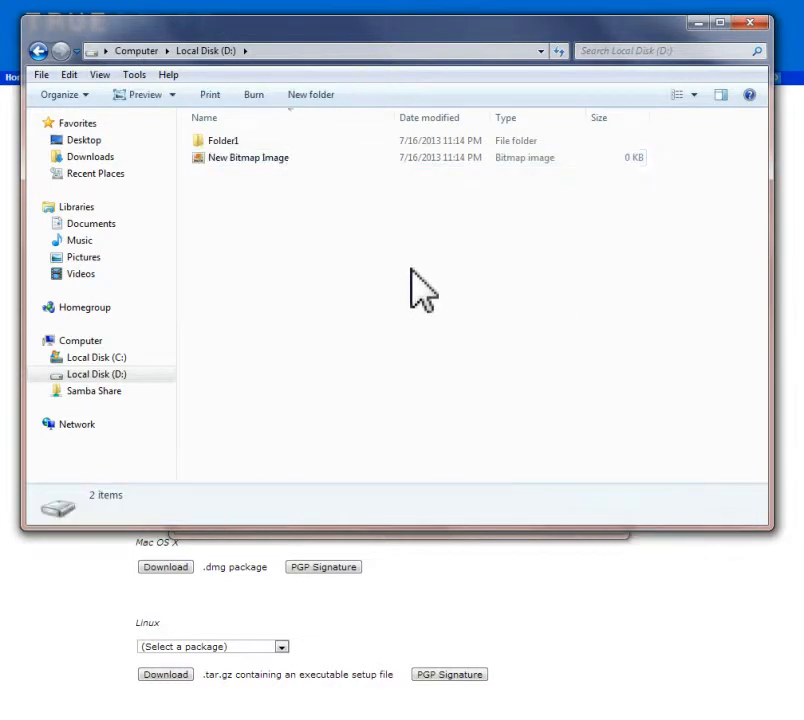
pyautogui.rightClick(224, 202)
pyautogui.moveTo(341, 416)
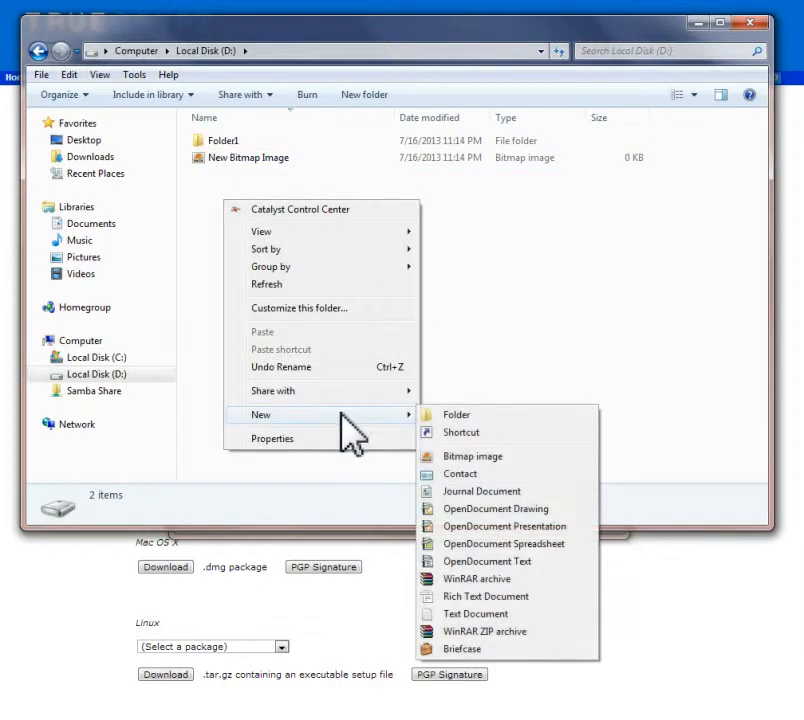
pyautogui.click(478, 614)
pyautogui.click(436, 359)
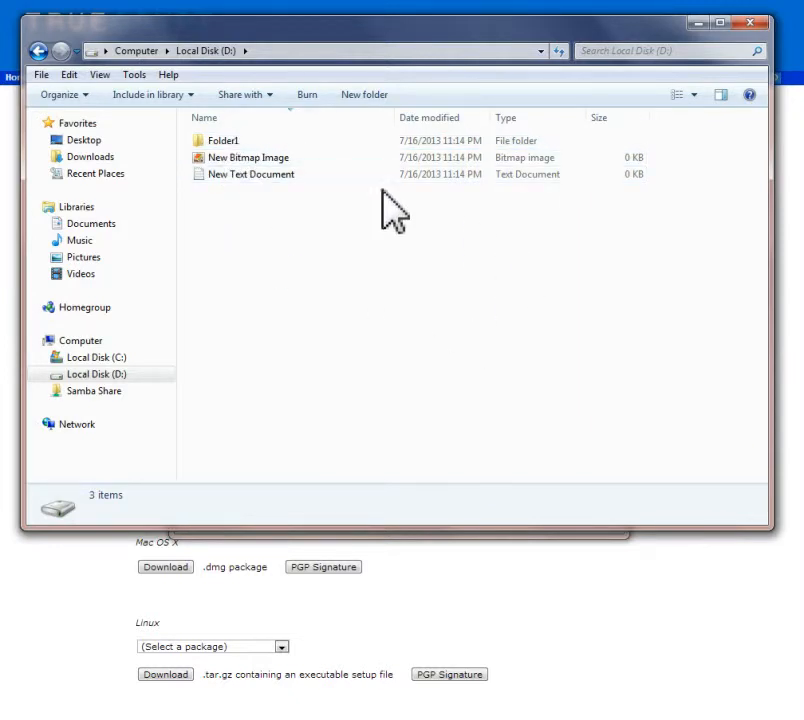
# Step: View the new bitmap image and the new text document from drive D:, closing each one after viewing
pyautogui.doubleClick(238, 160)
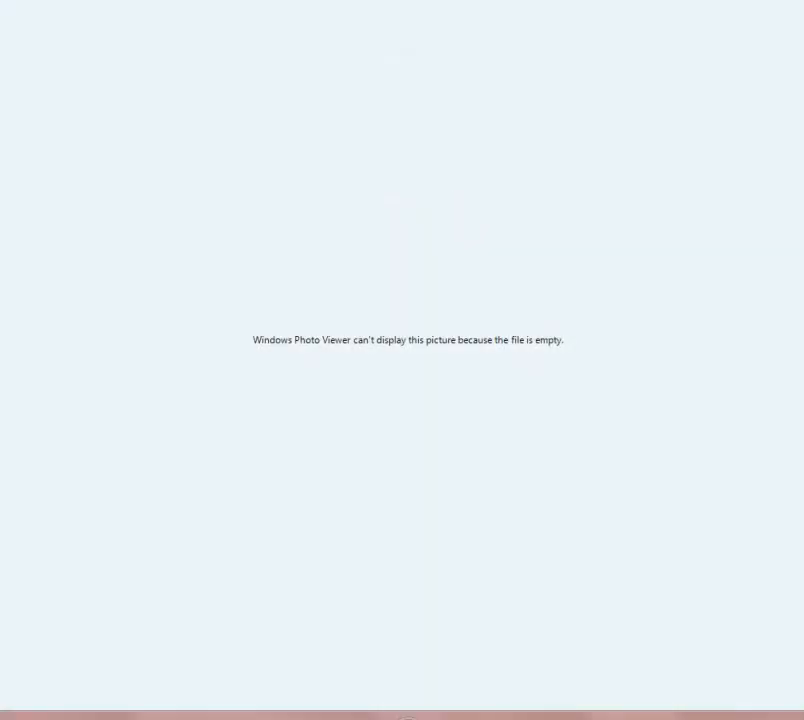
pyautogui.hotkey('alt', 'F4')
pyautogui.doubleClick(222, 174)
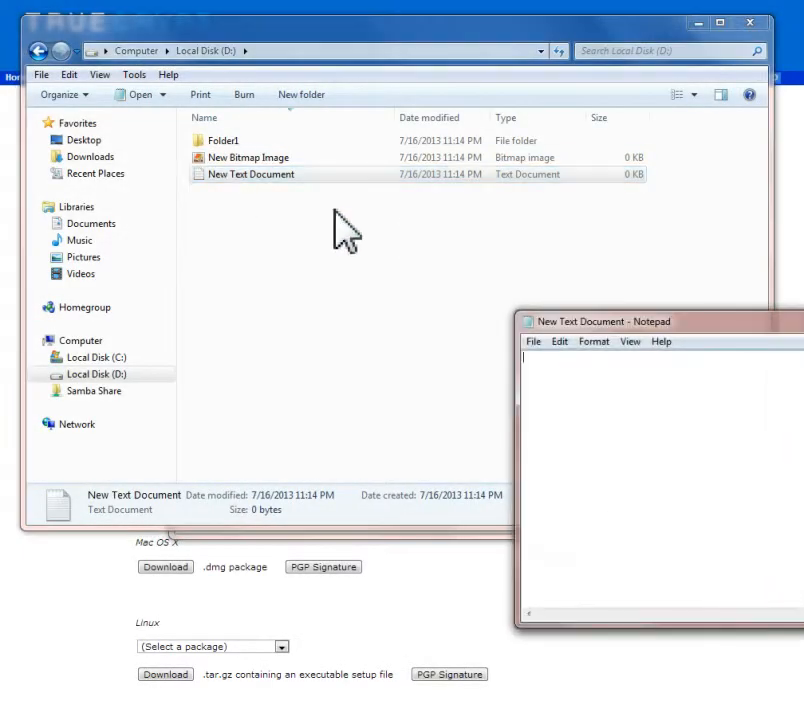
pyautogui.moveTo(680, 322); pyautogui.dragTo(356, 151)
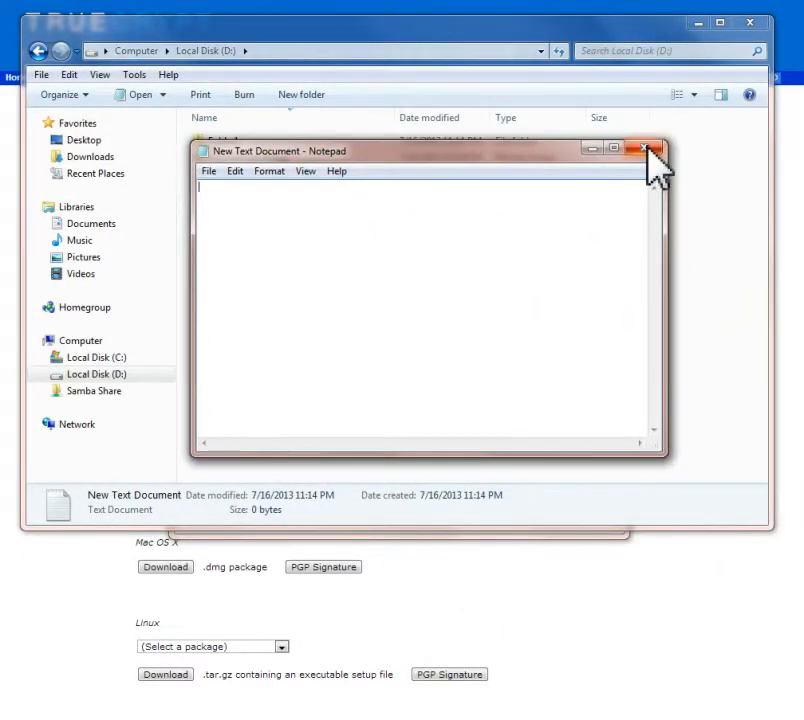
pyautogui.click(645, 149)
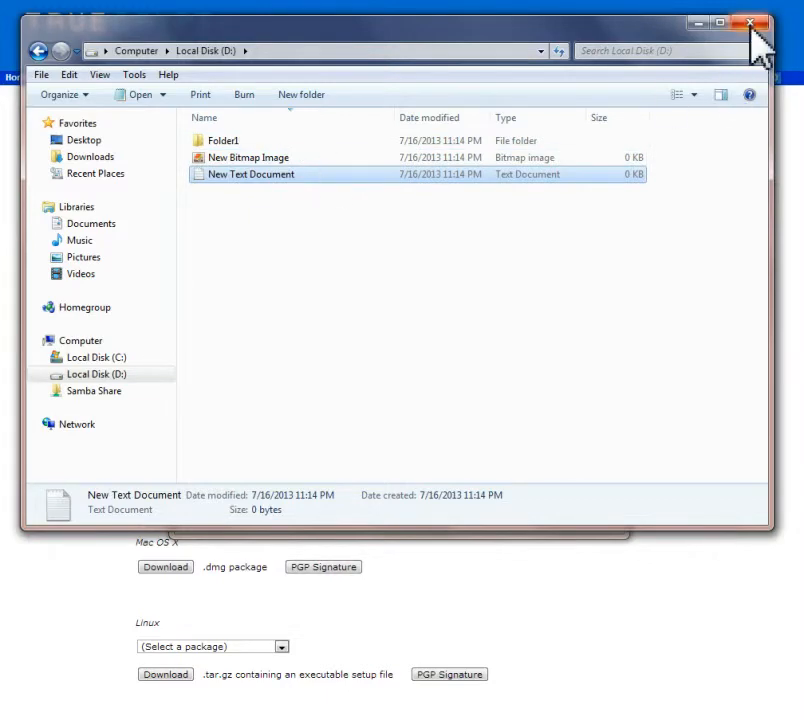
# Step: Close Windows Explorer and dismount all mounted TrueCrypt volumes
pyautogui.click(750, 23)
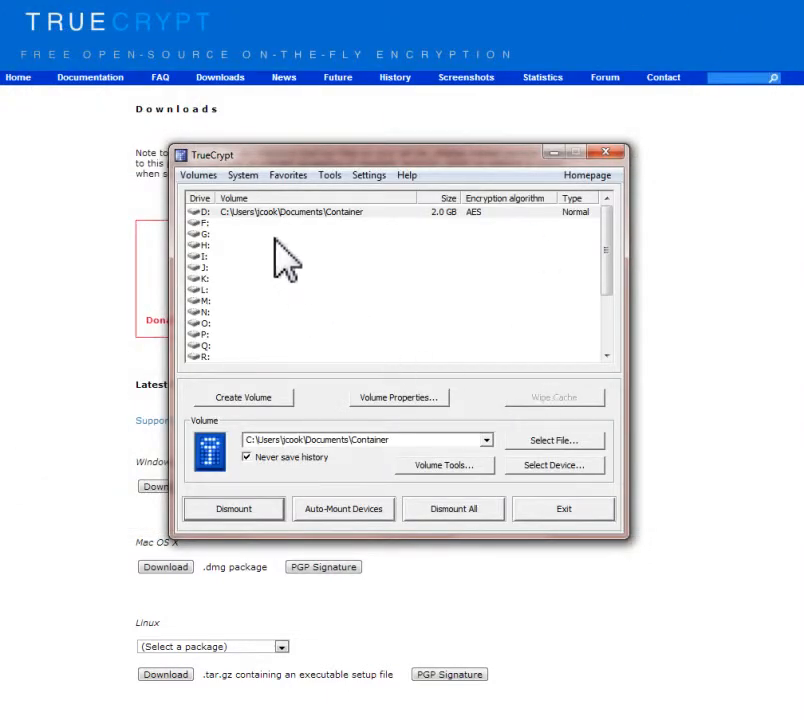
pyautogui.click(246, 213)
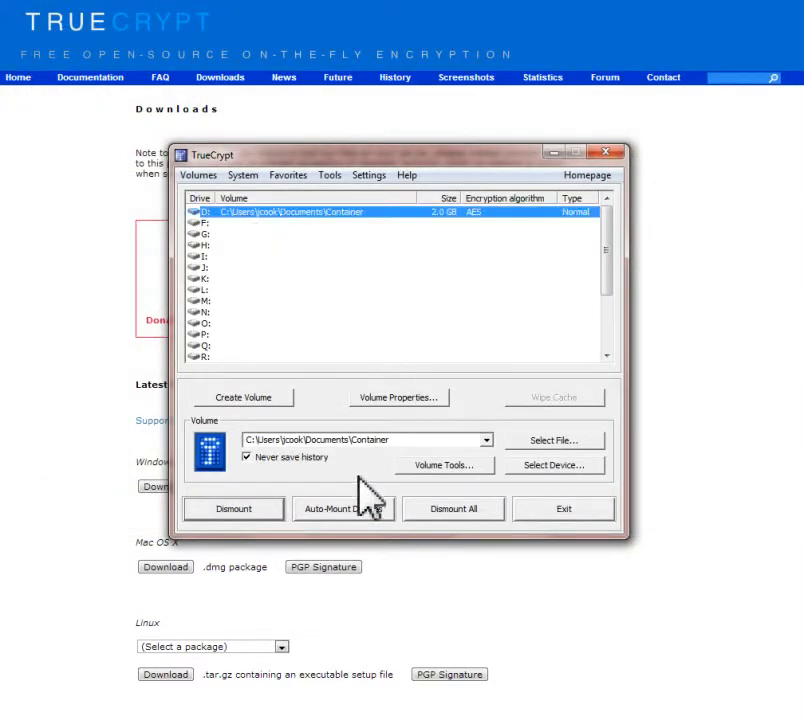
pyautogui.click(459, 517)
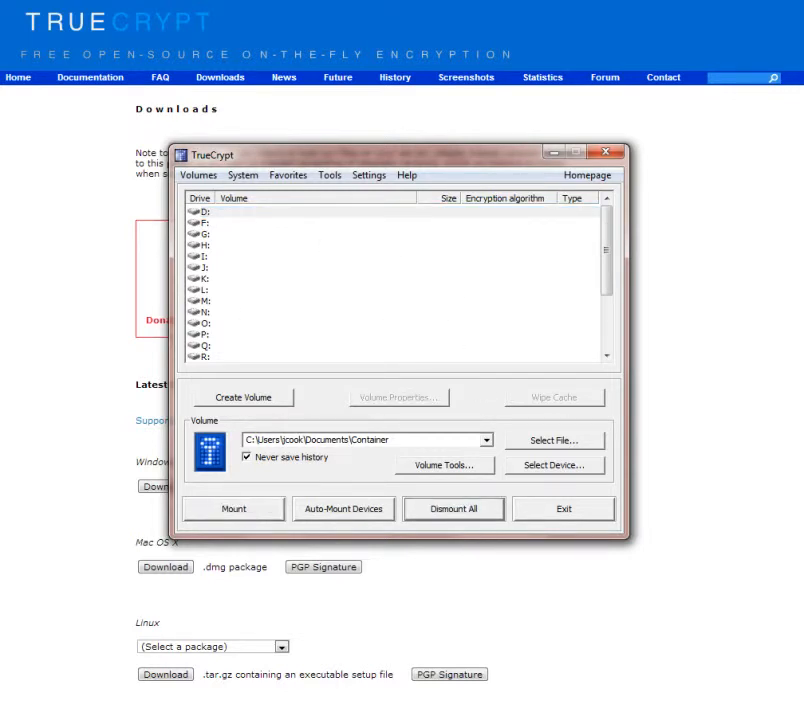
# Step: Check the drives listed under Computer in Windows Explorer, and close both Explorer and the TrueCrypt window
pyautogui.click(440, 718)
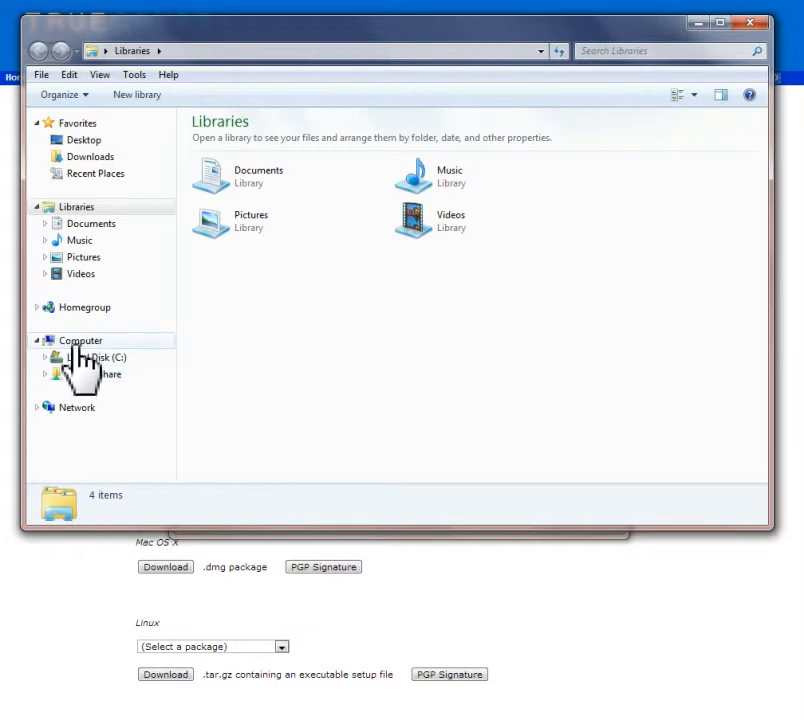
pyautogui.click(74, 343)
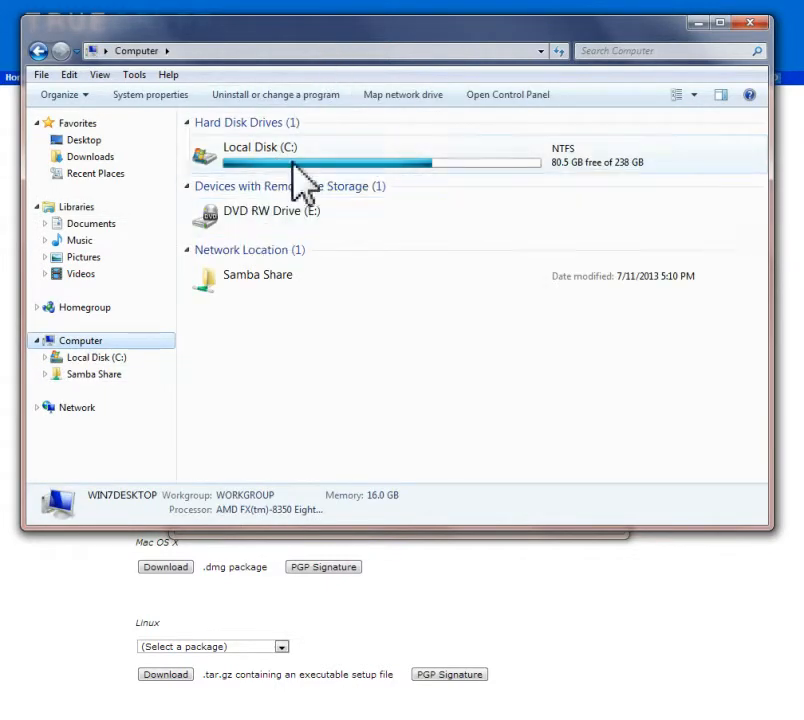
pyautogui.click(750, 23)
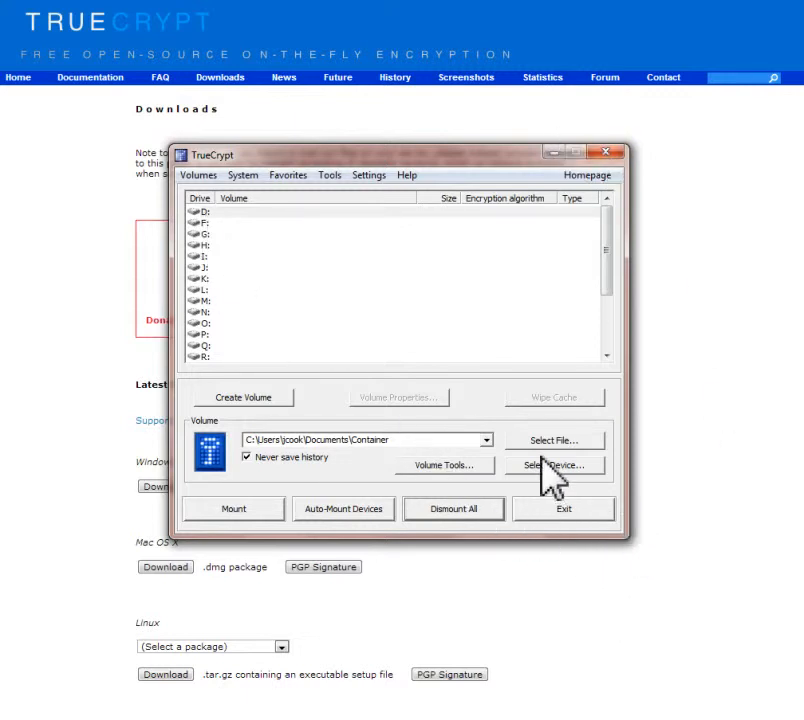
pyautogui.click(605, 155)
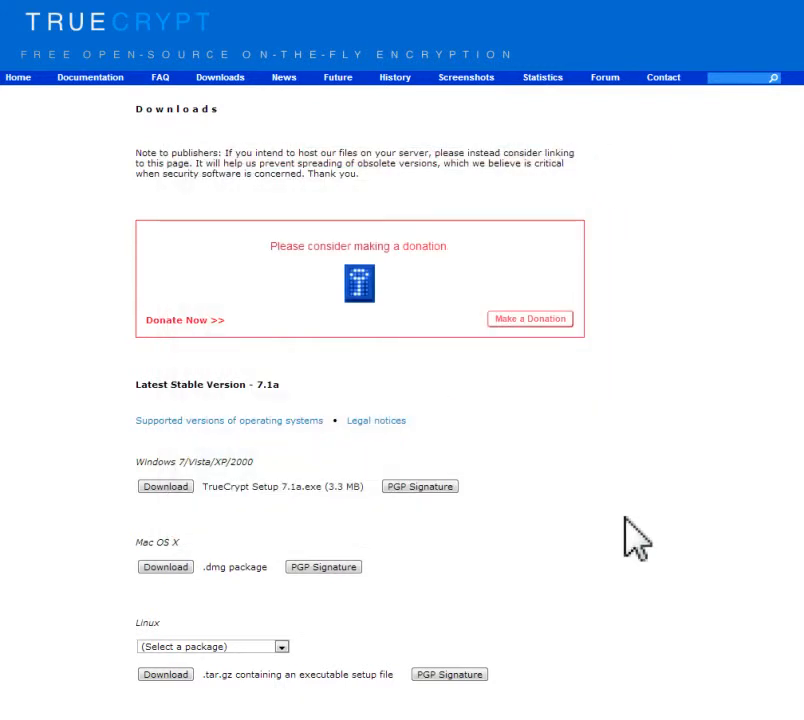